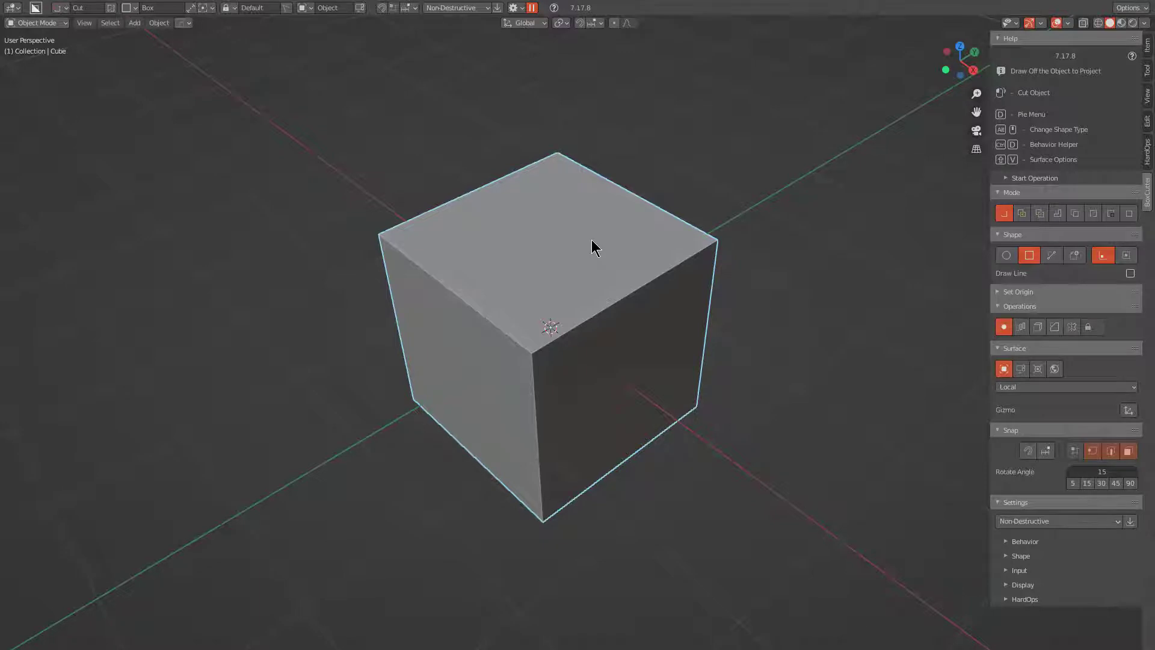
# Open BoxCutter's pie menu offering Circle, Custom and Ngon shapes over the cube.
pyautogui.keyDown('ctrl'); pyautogui.middleClick(597, 249); pyautogui.keyUp('ctrl')
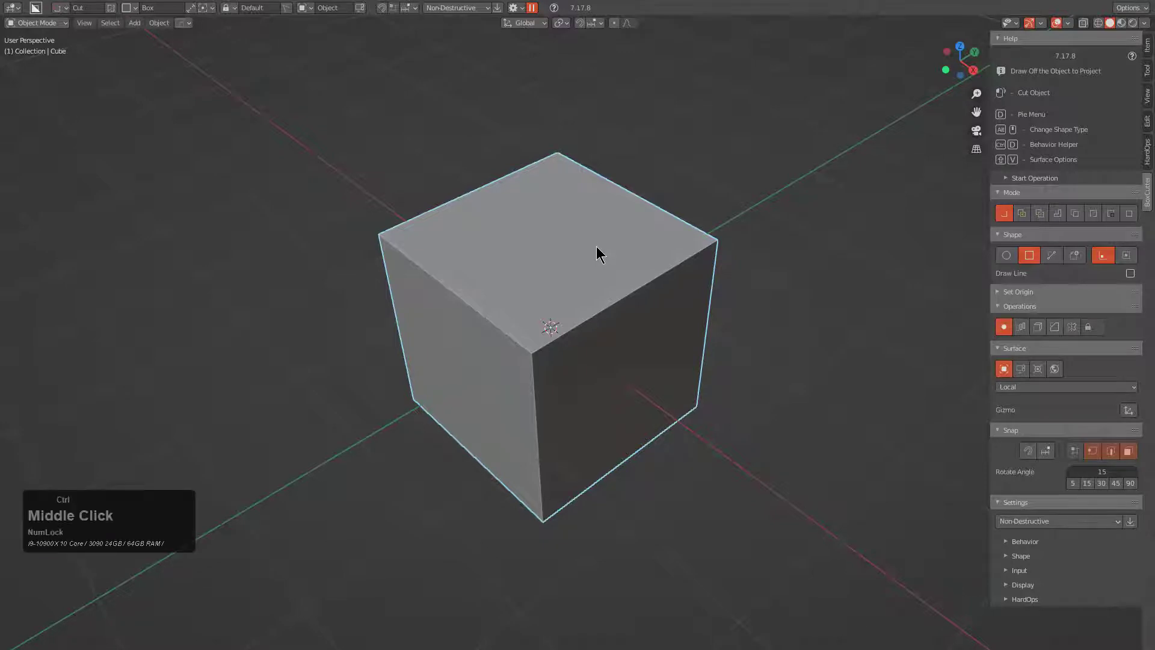
pyautogui.press('d')
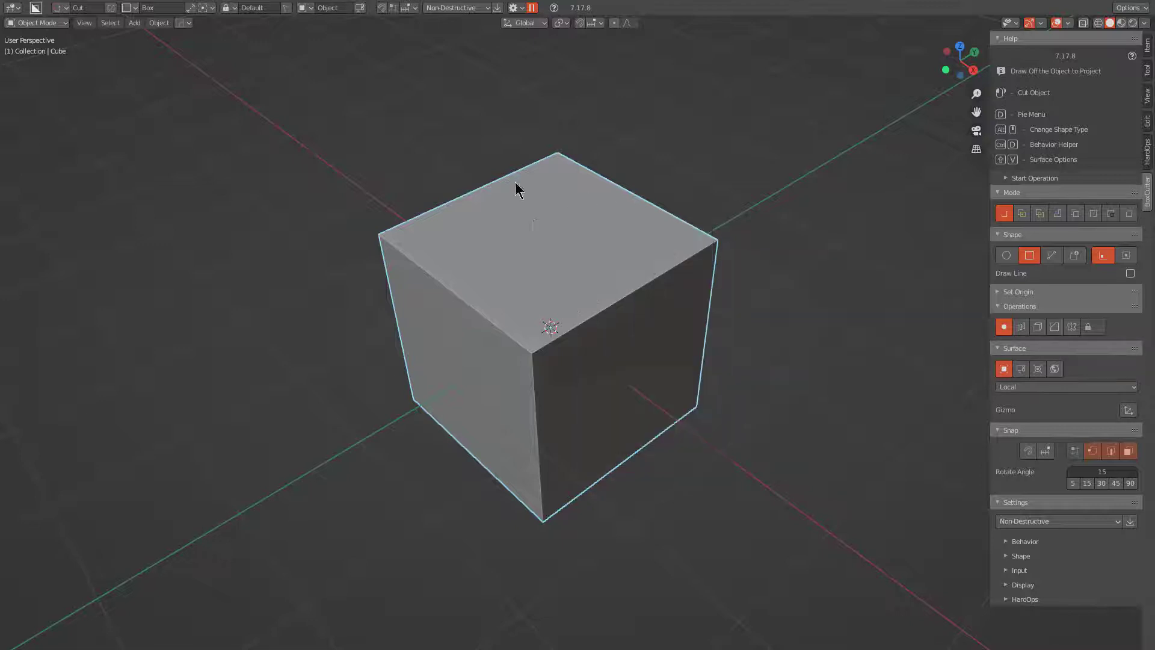
pyautogui.press('d')
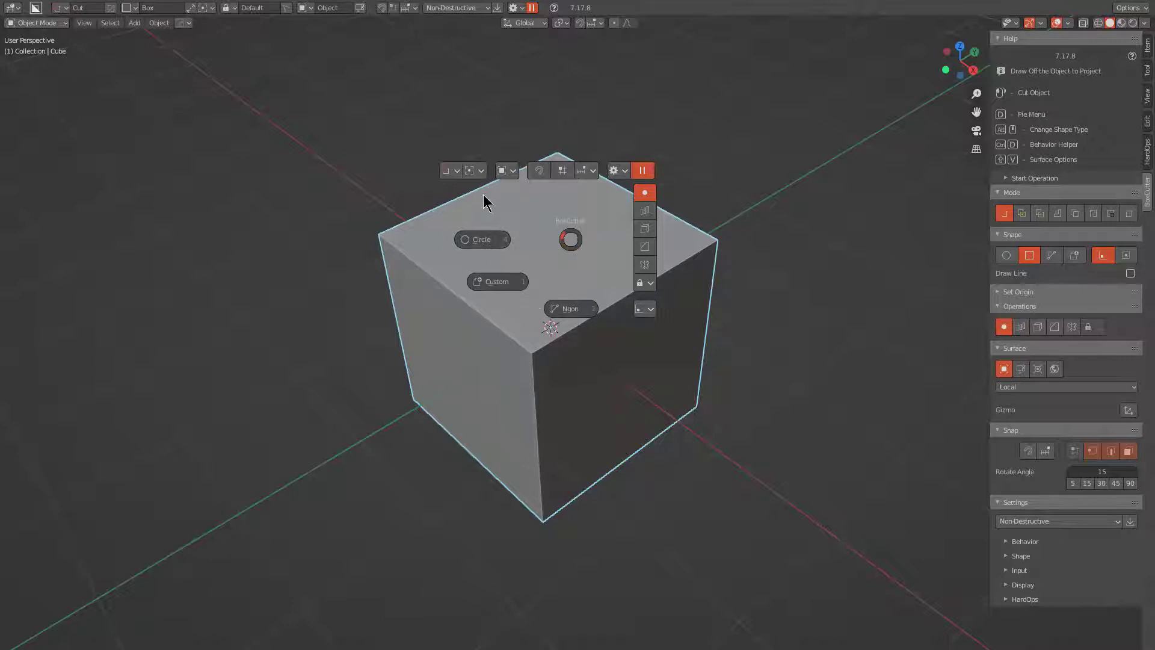
# Close the shape pie, try Ngon, then set the cut shape back to Box.
pyautogui.rightClick(560, 239)
pyautogui.press('d')
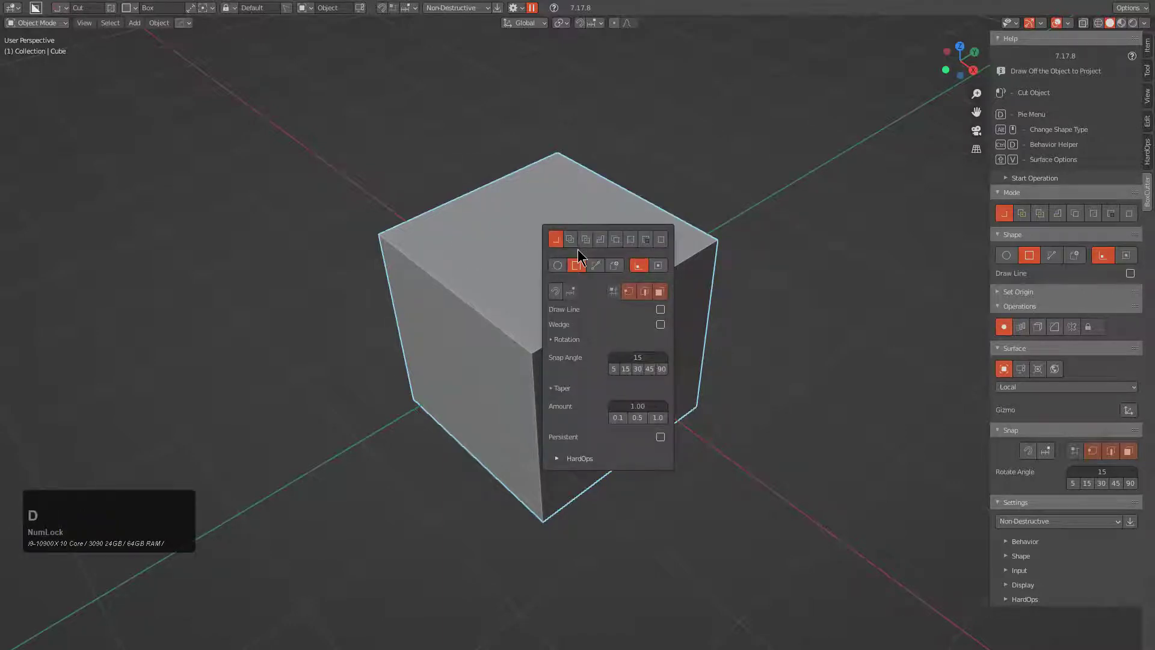
pyautogui.click(594, 266)
pyautogui.click(577, 265)
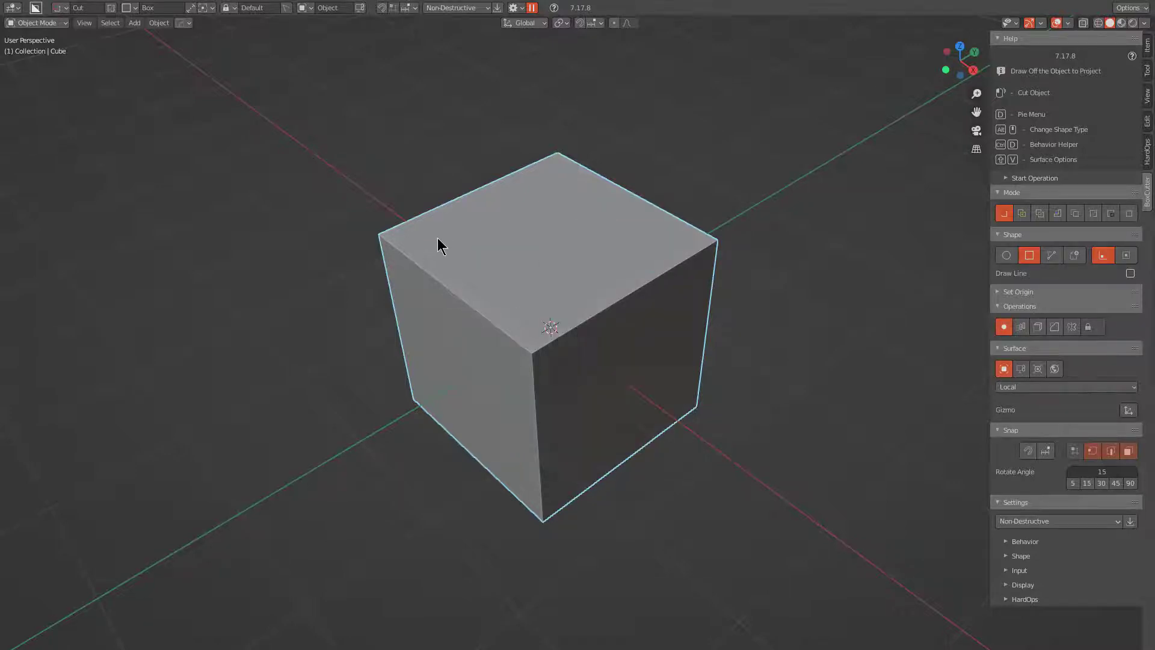
# Cut a box across the cube's top-left edge, make it a Wedge, and narrow X to 0.89 m.
pyautogui.moveTo(434, 259)
pyautogui.mouseDown()
pyautogui.moveTo(472, 340)
pyautogui.moveTo(488, 346)
pyautogui.mouseUp()
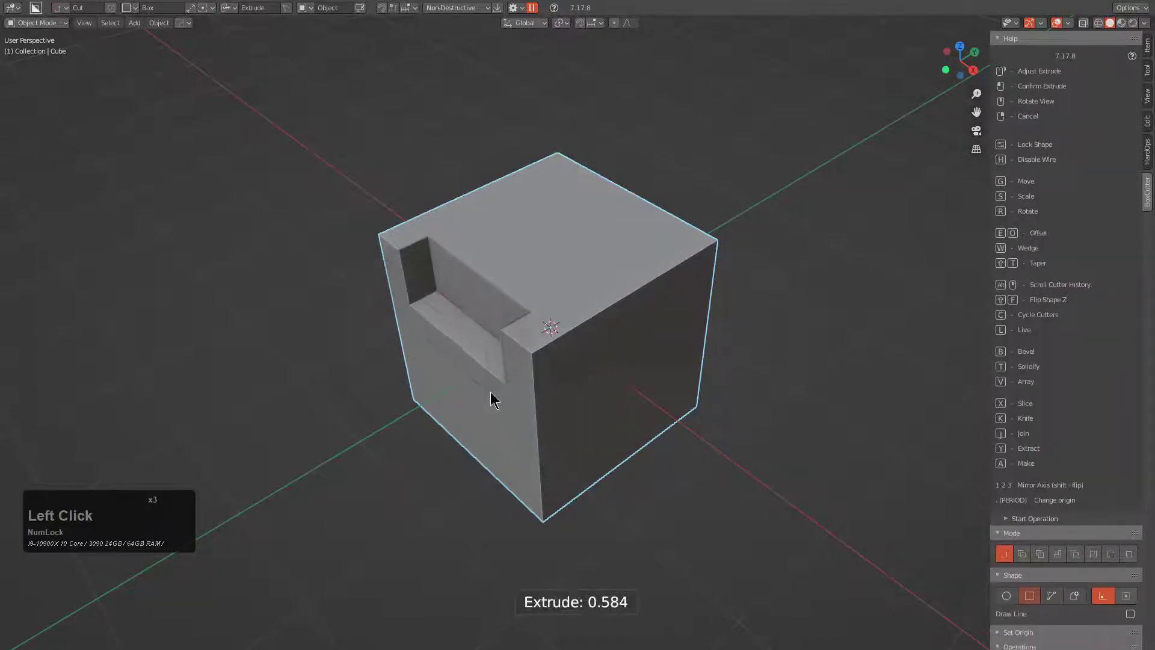
pyautogui.press('Tab')
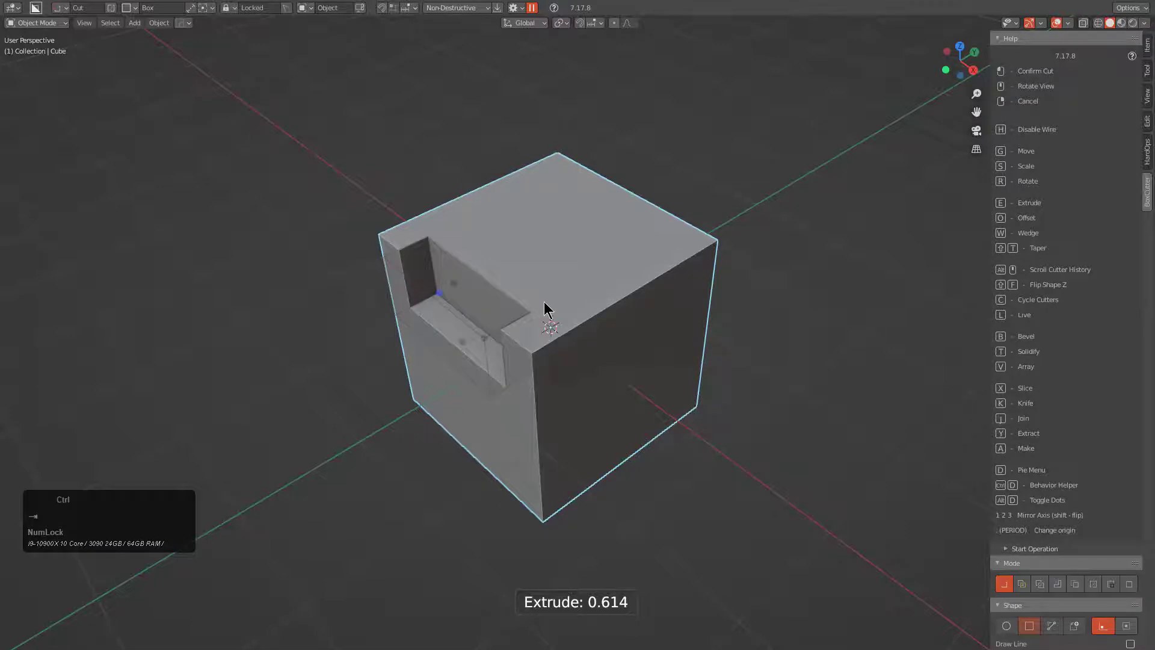
pyautogui.press('d')
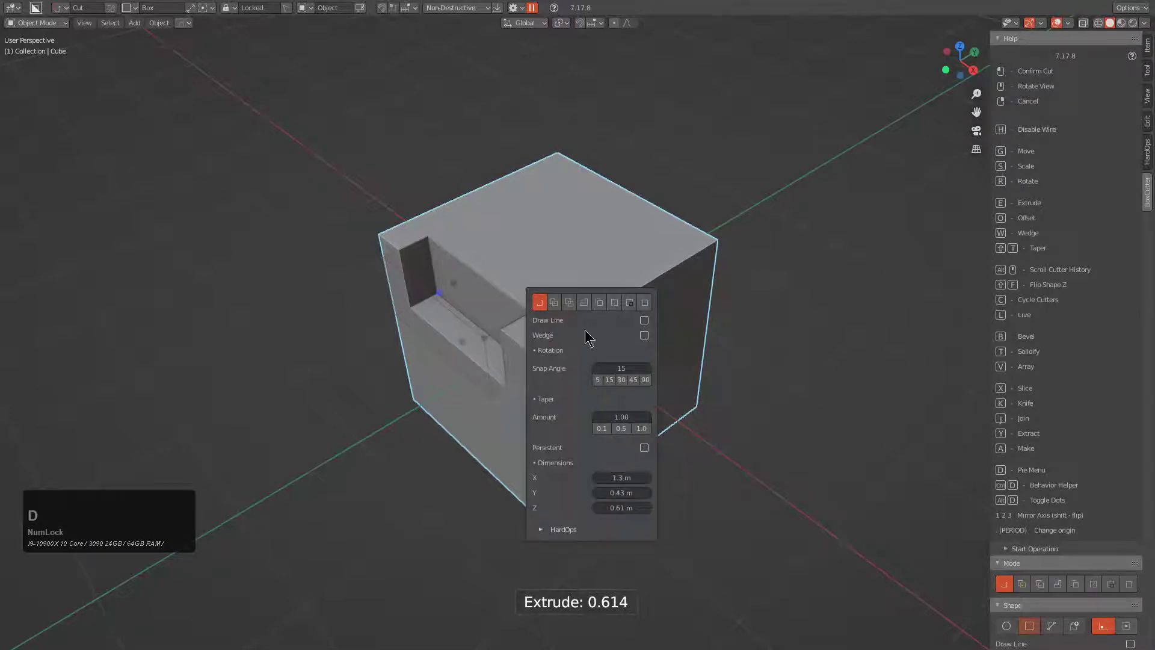
pyautogui.click(644, 335)
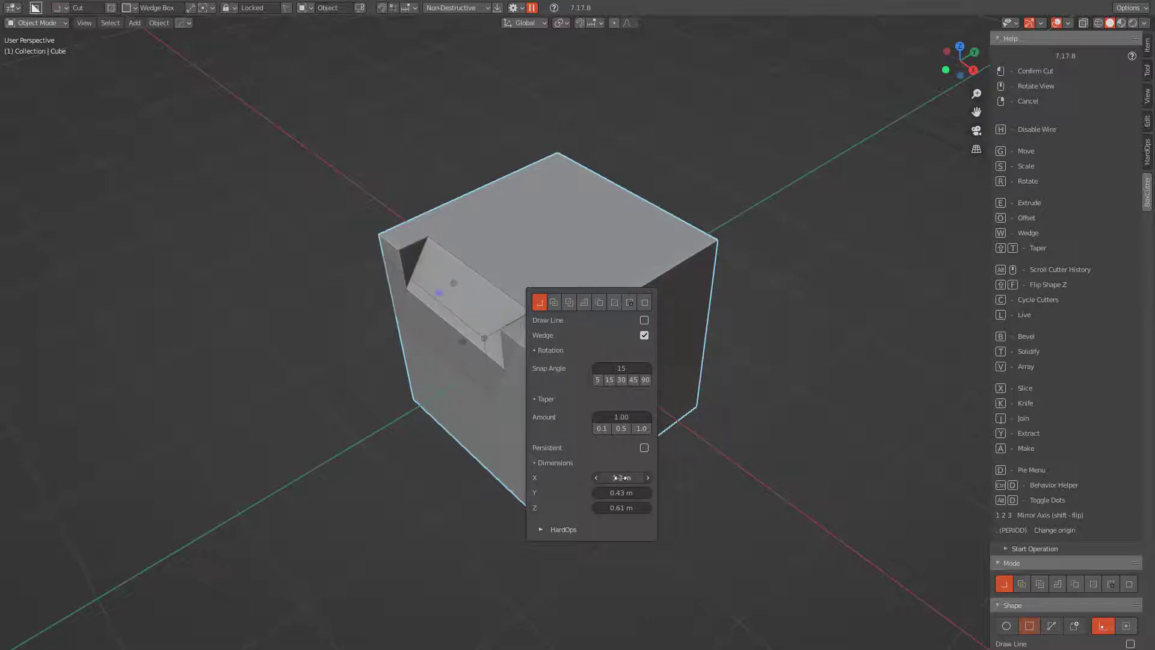
pyautogui.moveTo(622, 478)
pyautogui.keyDown('shift'); pyautogui.mouseDown()
pyautogui.moveTo(593, 477)
pyautogui.moveTo(616, 477)
pyautogui.moveTo(638, 507)
pyautogui.moveTo(604, 508)
pyautogui.moveTo(617, 493)
pyautogui.mouseUp(); pyautogui.keyUp('shift')
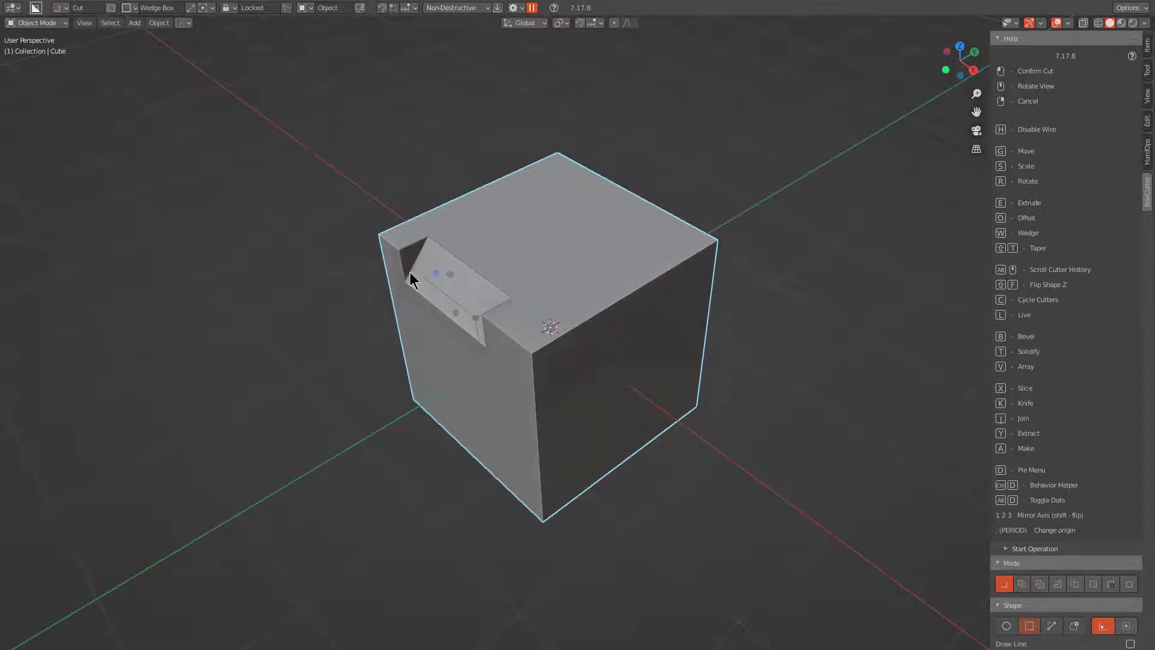
pyautogui.press('d')
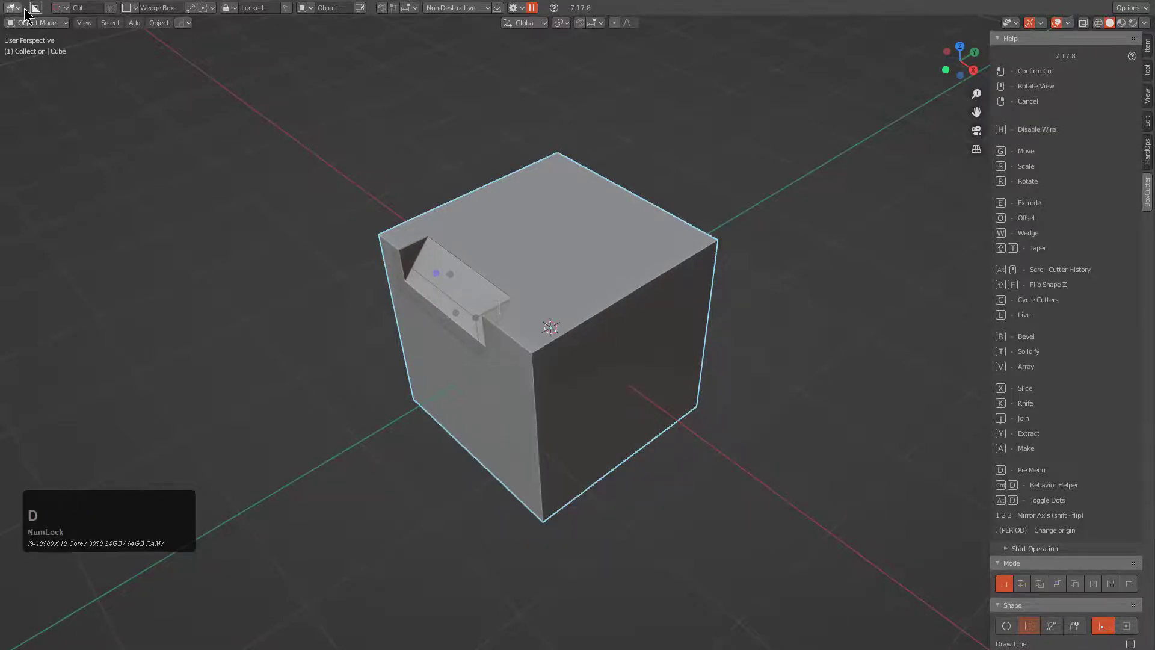
pyautogui.click(60, 8)
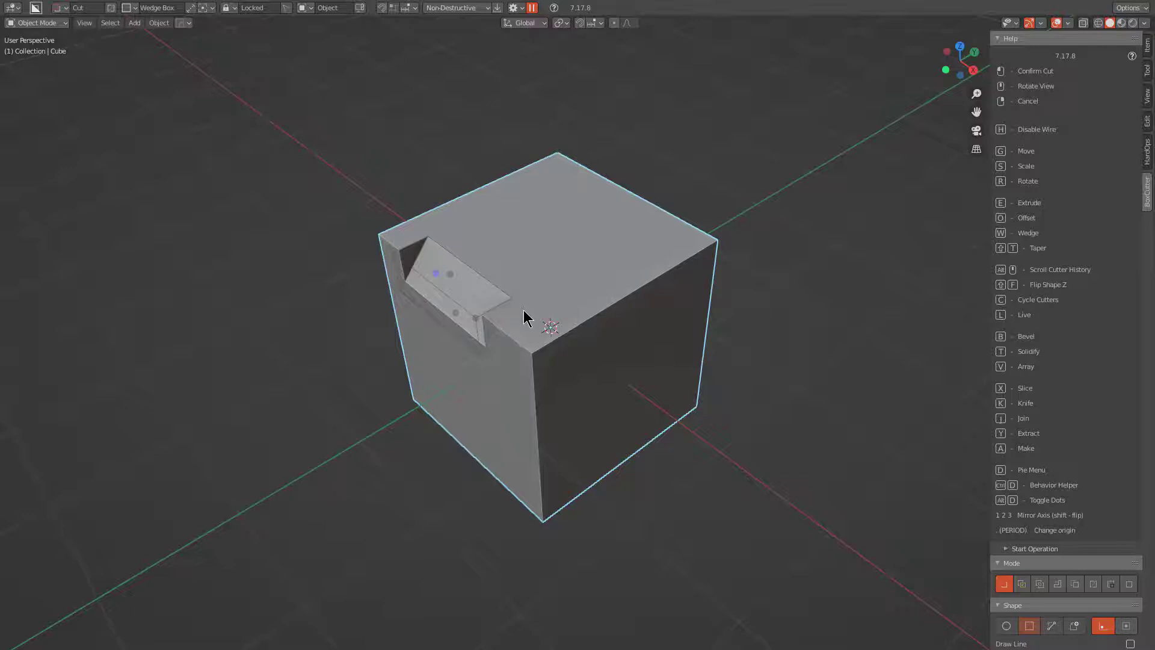
pyautogui.press('d')
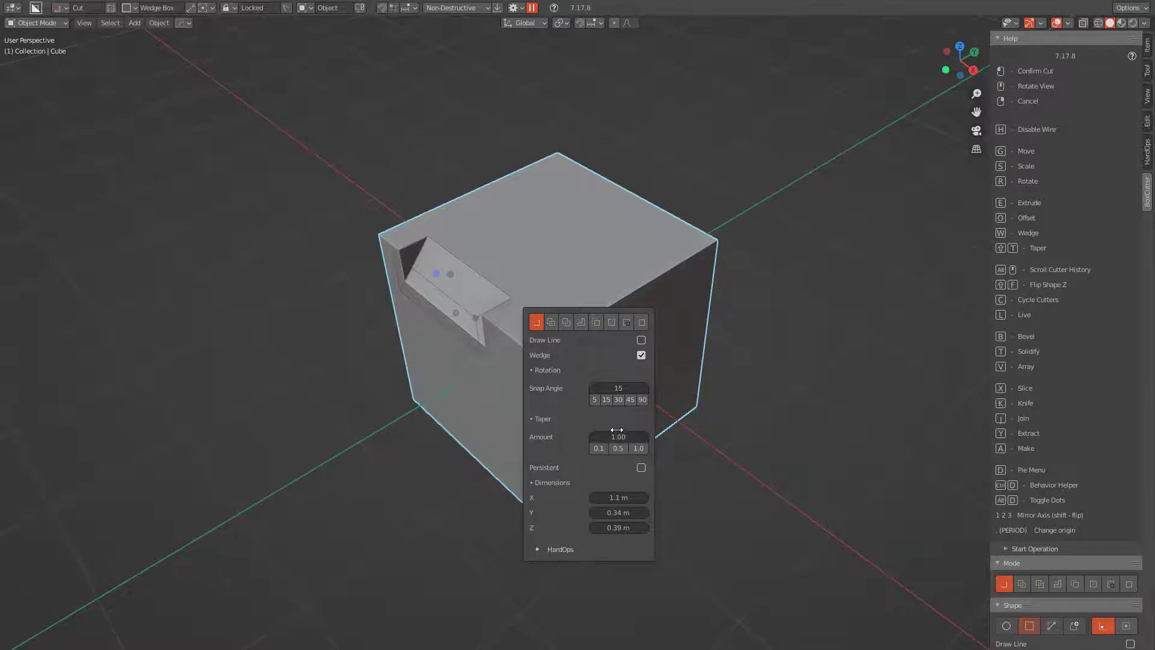
pyautogui.click(606, 399)
pyautogui.rightClick(569, 234)
pyautogui.press('d')
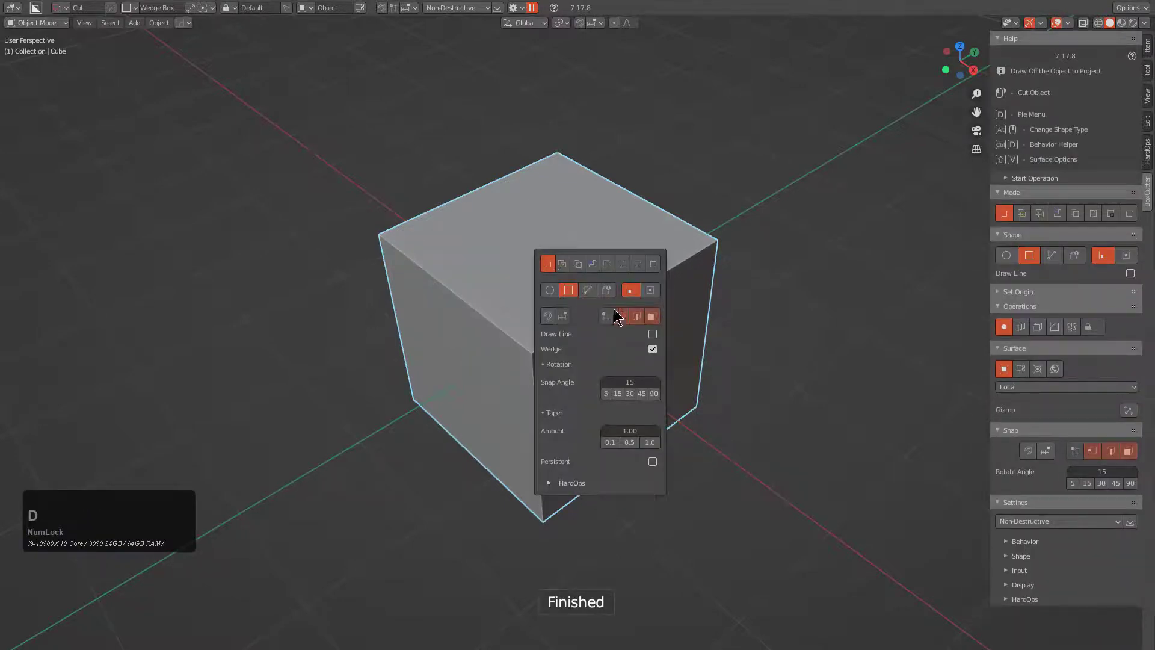
pyautogui.click(606, 316)
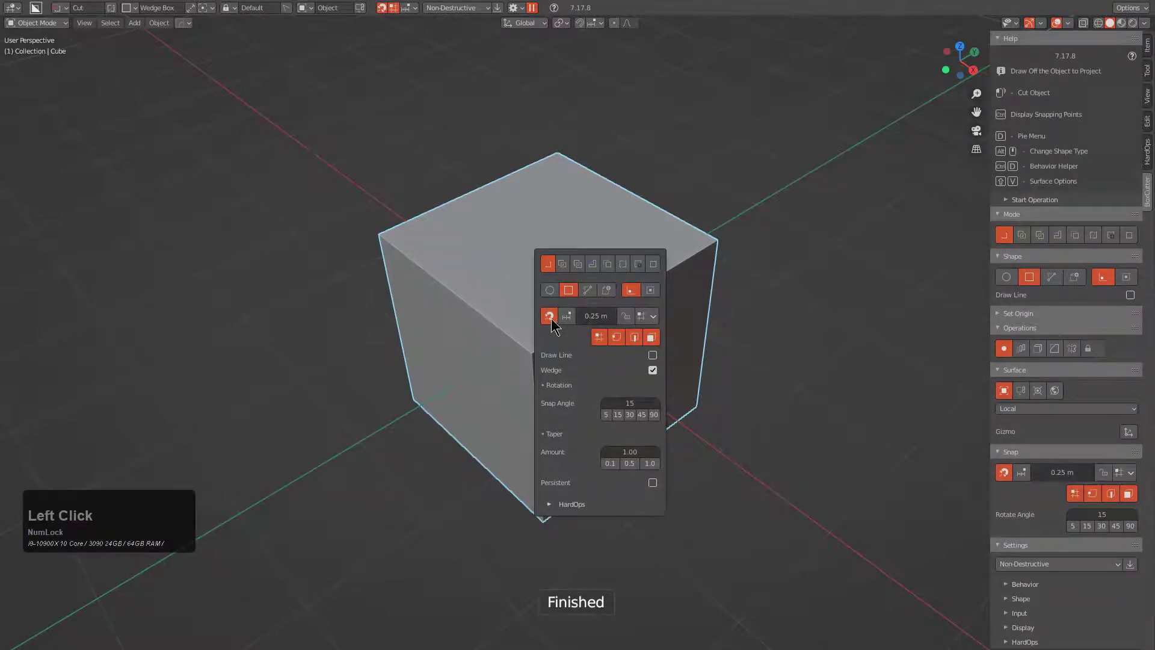
pyautogui.press('ctrl')
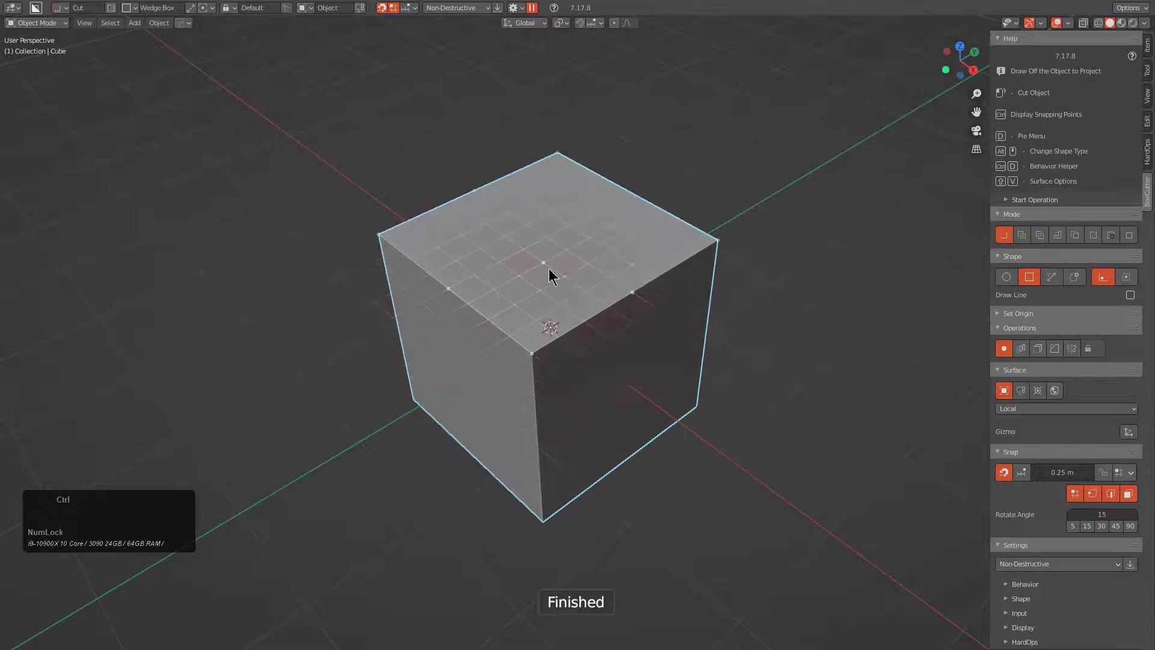
pyautogui.press('d')
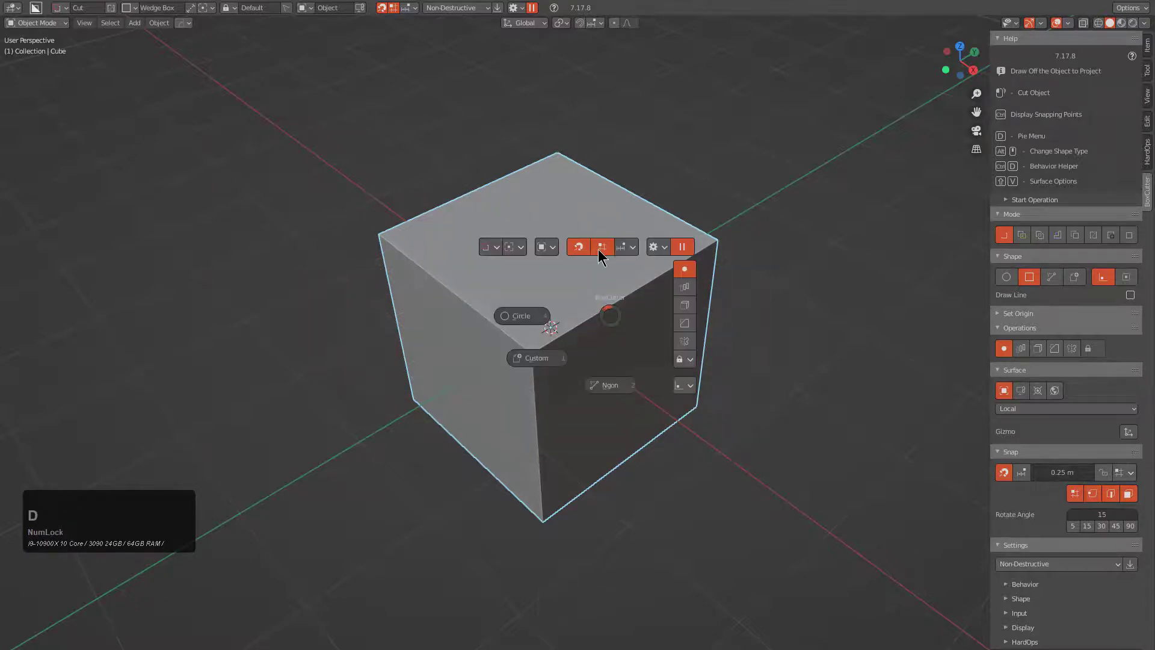
pyautogui.click(602, 249)
pyautogui.press('ctrl')
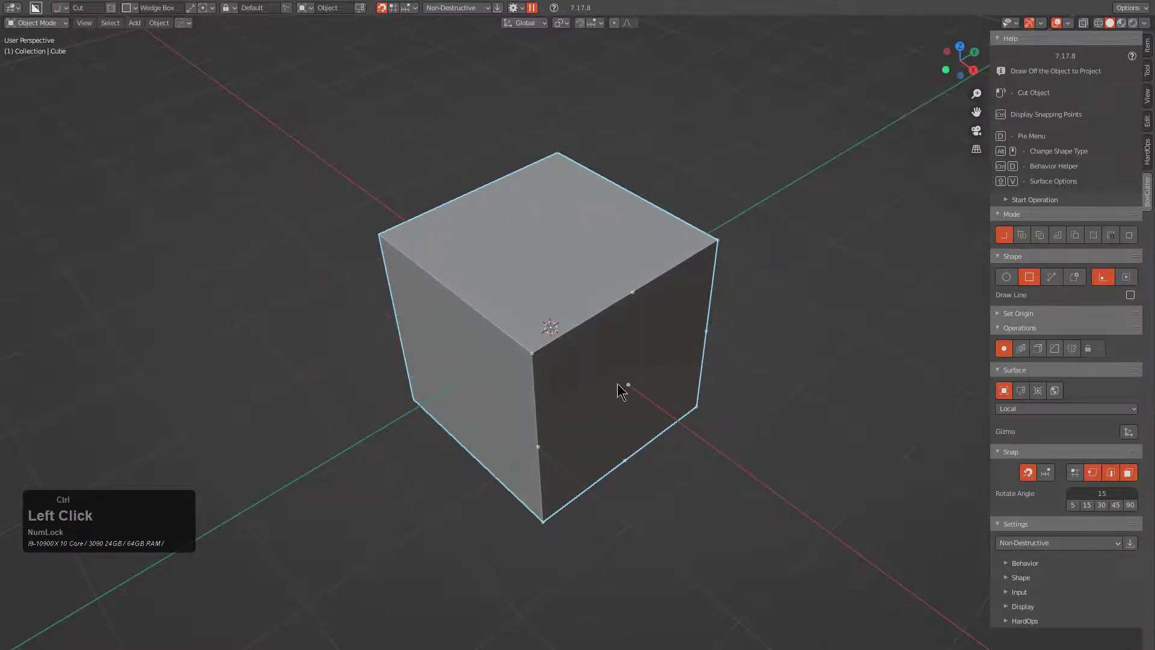
pyautogui.press('d')
pyautogui.click(638, 312)
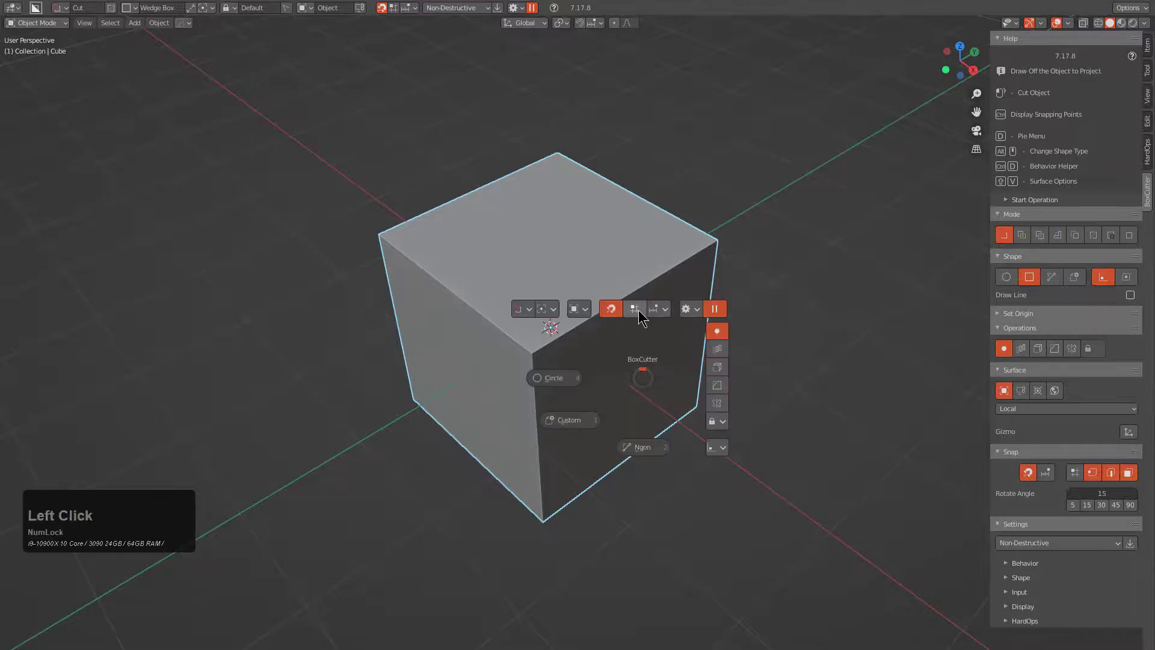
pyautogui.click(393, 10)
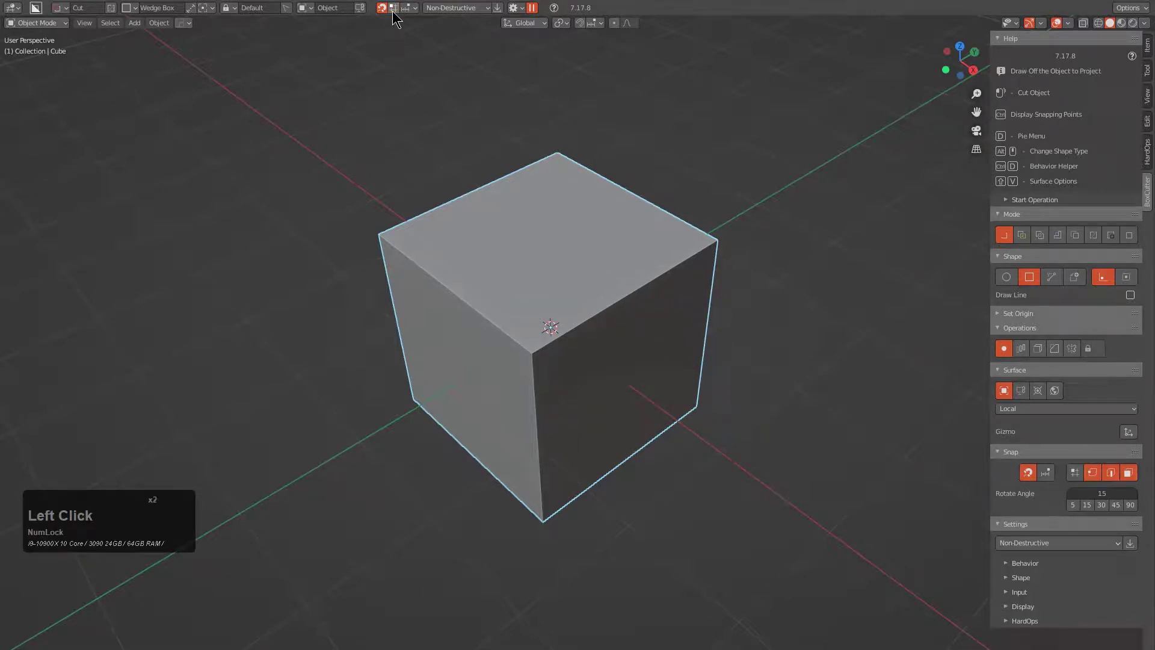
pyautogui.click(393, 11)
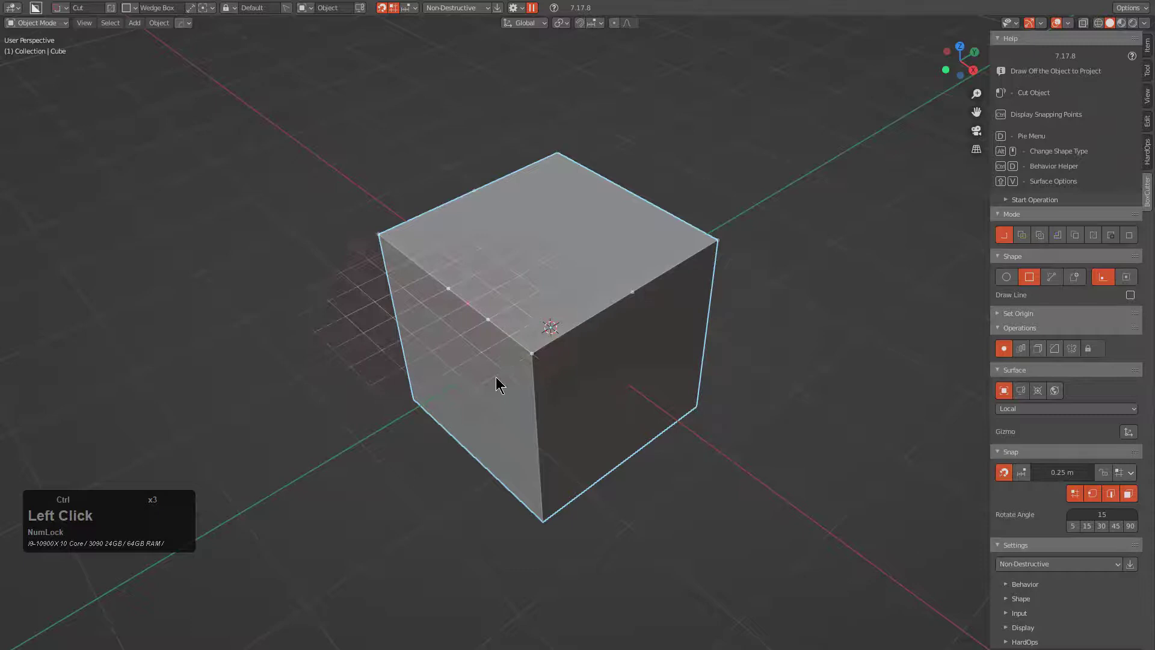
pyautogui.press('ctrl')
pyautogui.press('ctrl')
pyautogui.press('ctrl')
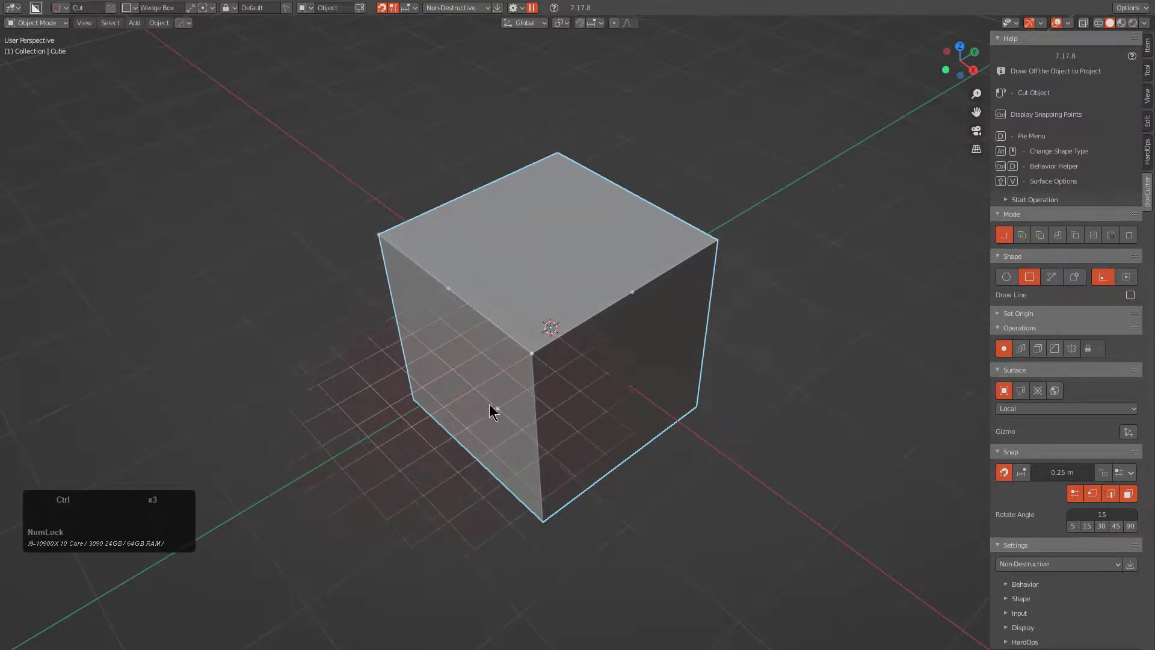
# Draw a box cut on the cube's top, trying Wedge then reverting to a straight box.
pyautogui.moveTo(489, 408)
pyautogui.mouseDown()
pyautogui.moveTo(464, 353)
pyautogui.moveTo(521, 297)
pyautogui.moveTo(544, 312)
pyautogui.moveTo(537, 378)
pyautogui.mouseUp()
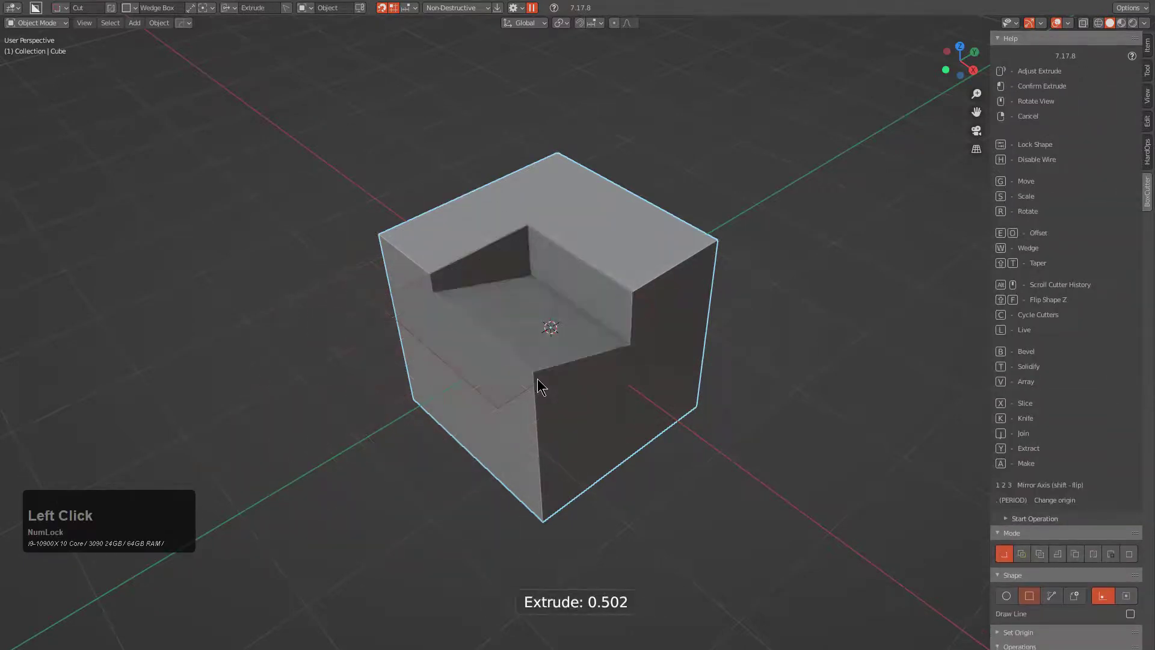
pyautogui.press('w')
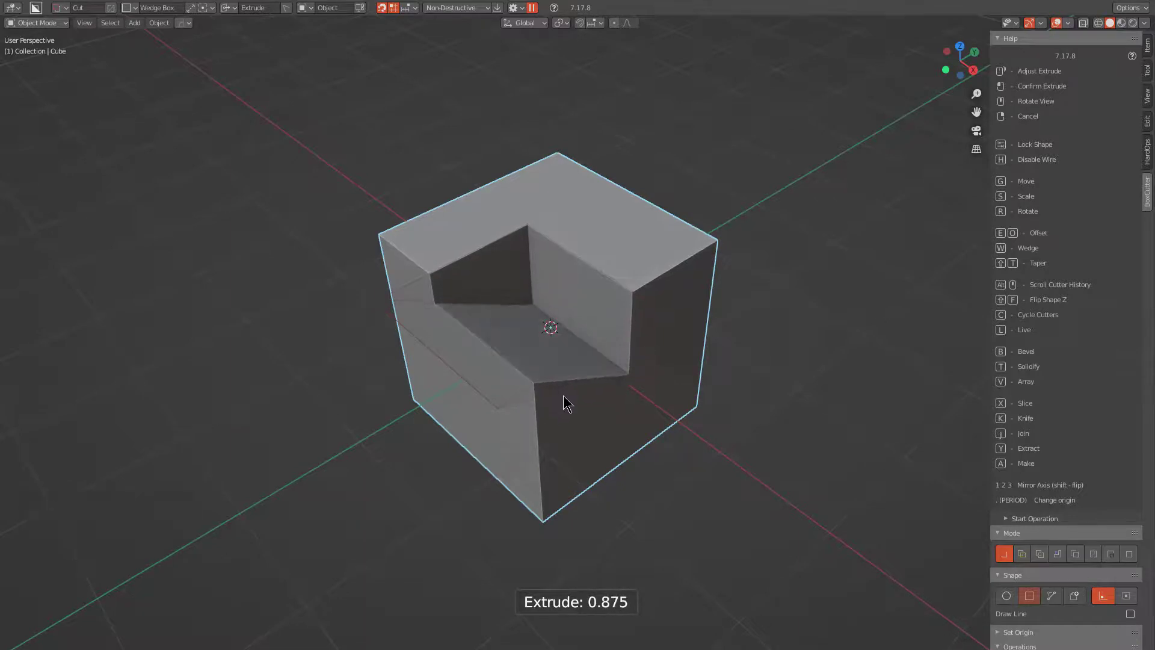
pyautogui.press('w')
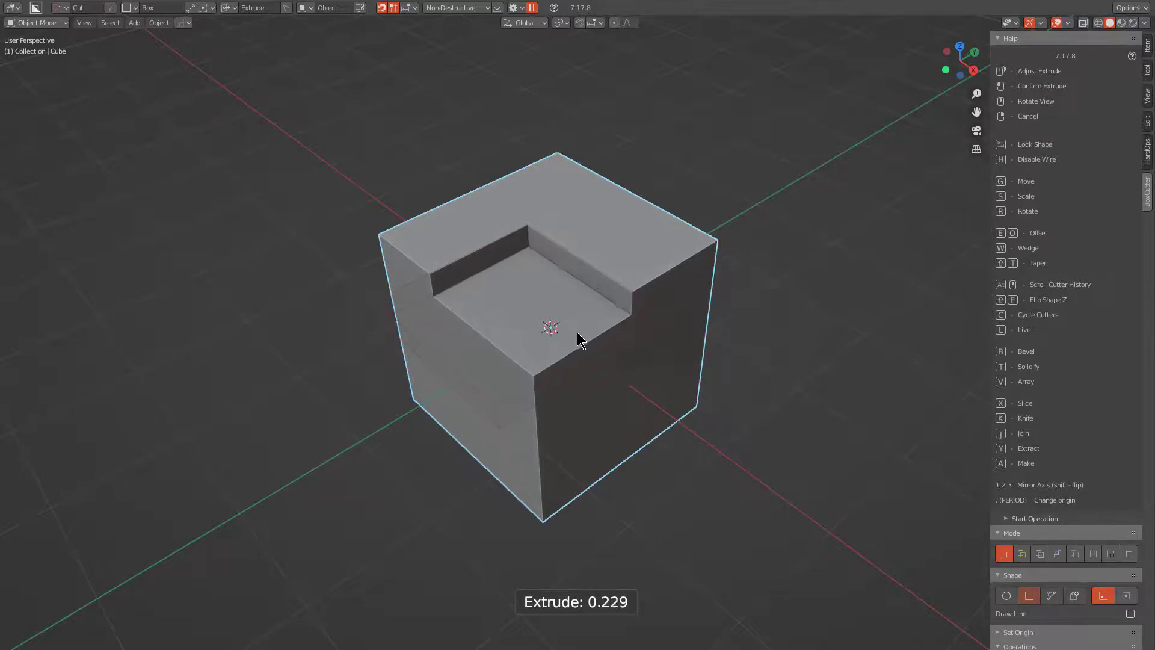
# Bevel the pocket's inner corners with 5 segments and finish the cut.
pyautogui.press('b')
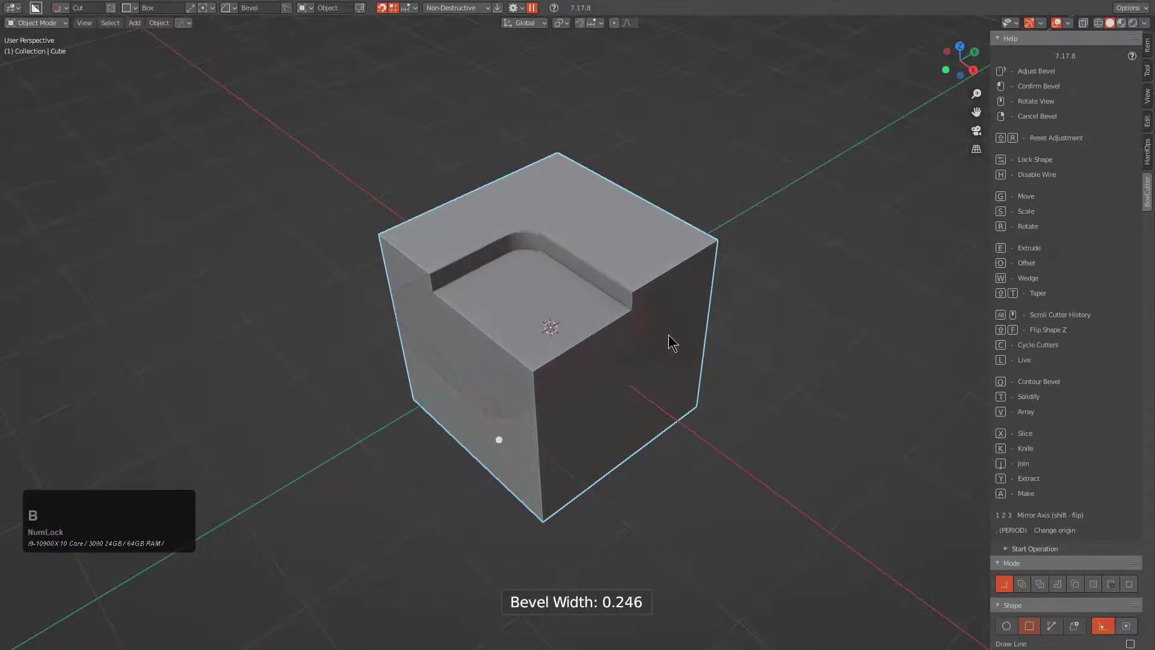
pyautogui.scroll(-5, 665, 335)
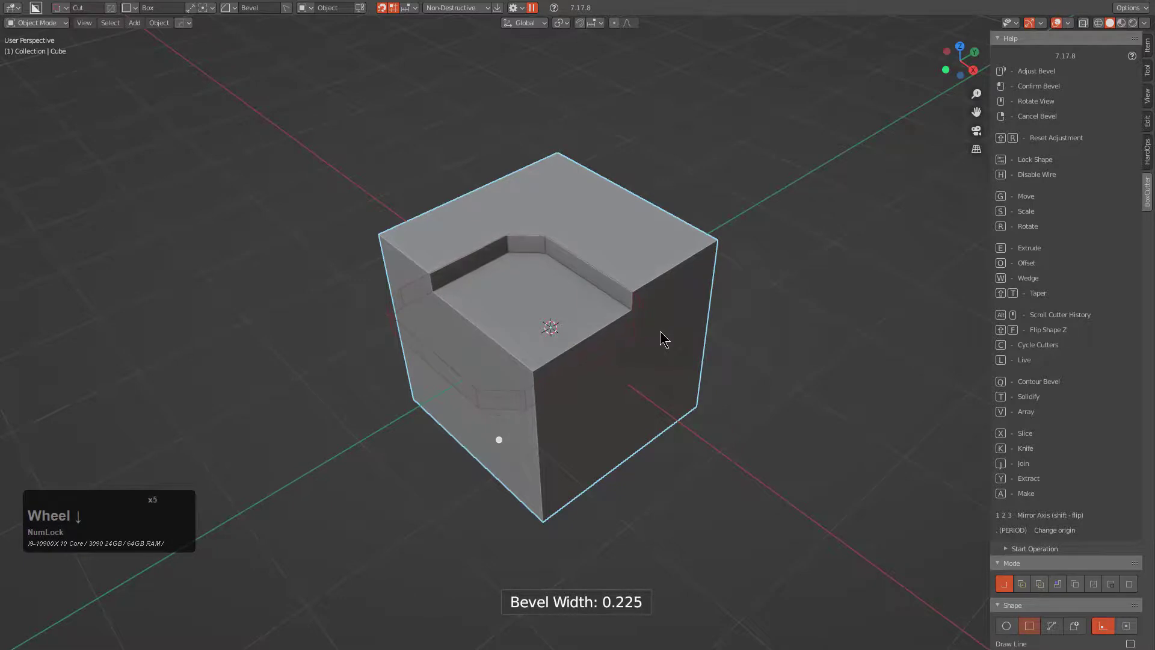
pyautogui.scroll(4, 663, 339)
pyautogui.scroll(-3, 669, 337)
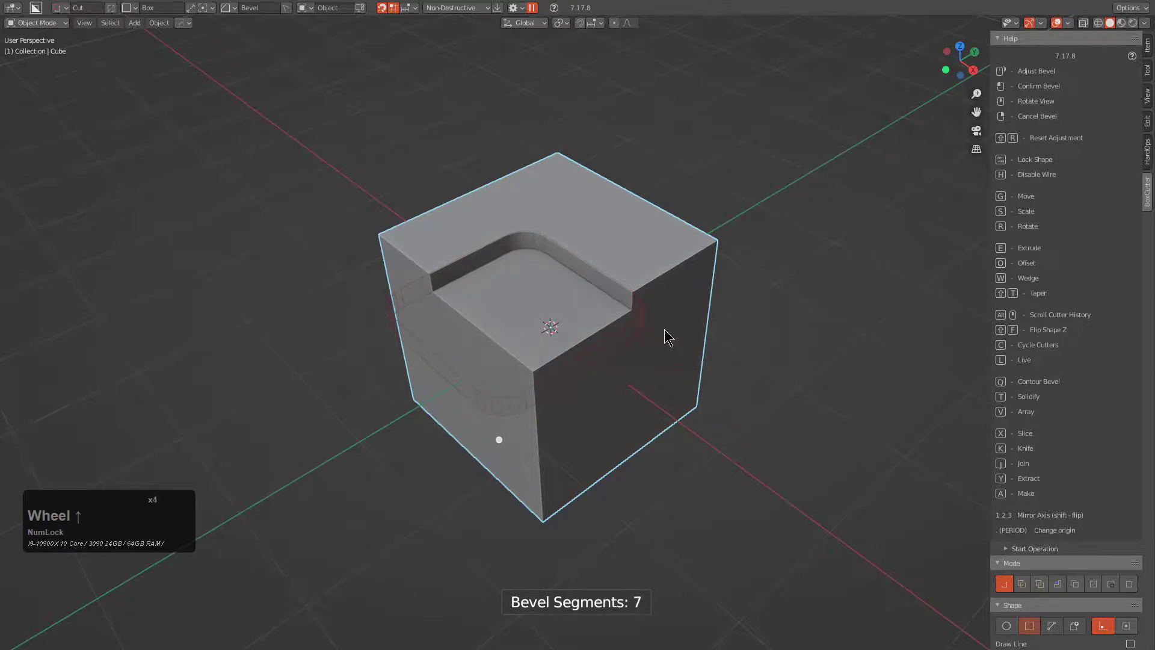
pyautogui.scroll(-1, 666, 336)
pyautogui.click(666, 334)
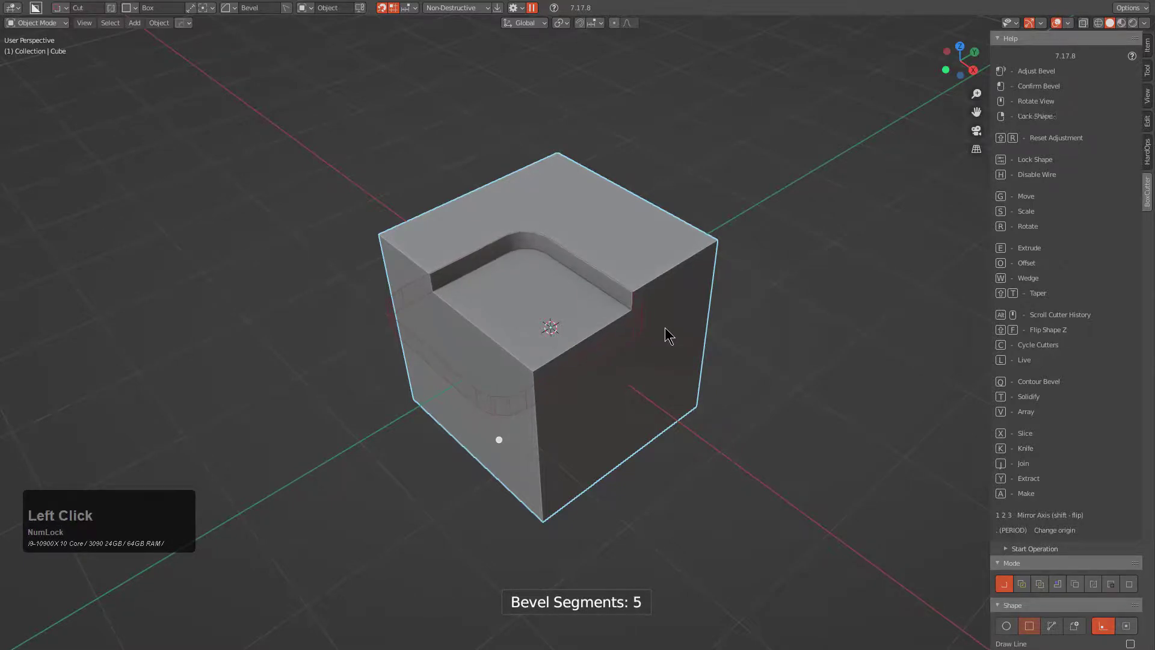
pyautogui.click(608, 292)
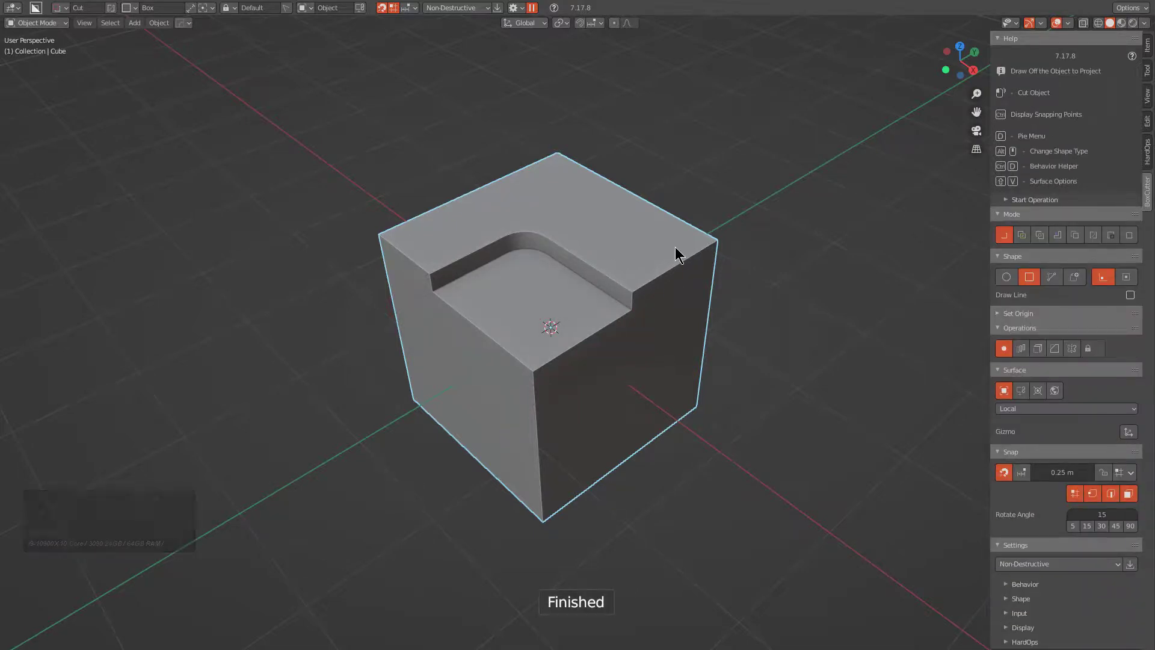
# Draw an extruded box cut near the cube's right edge with beveled corners and lock its shape.
pyautogui.moveTo(662, 256)
pyautogui.mouseDown()
pyautogui.moveTo(647, 268)
pyautogui.moveTo(634, 343)
pyautogui.mouseUp()
pyautogui.press('Tab')
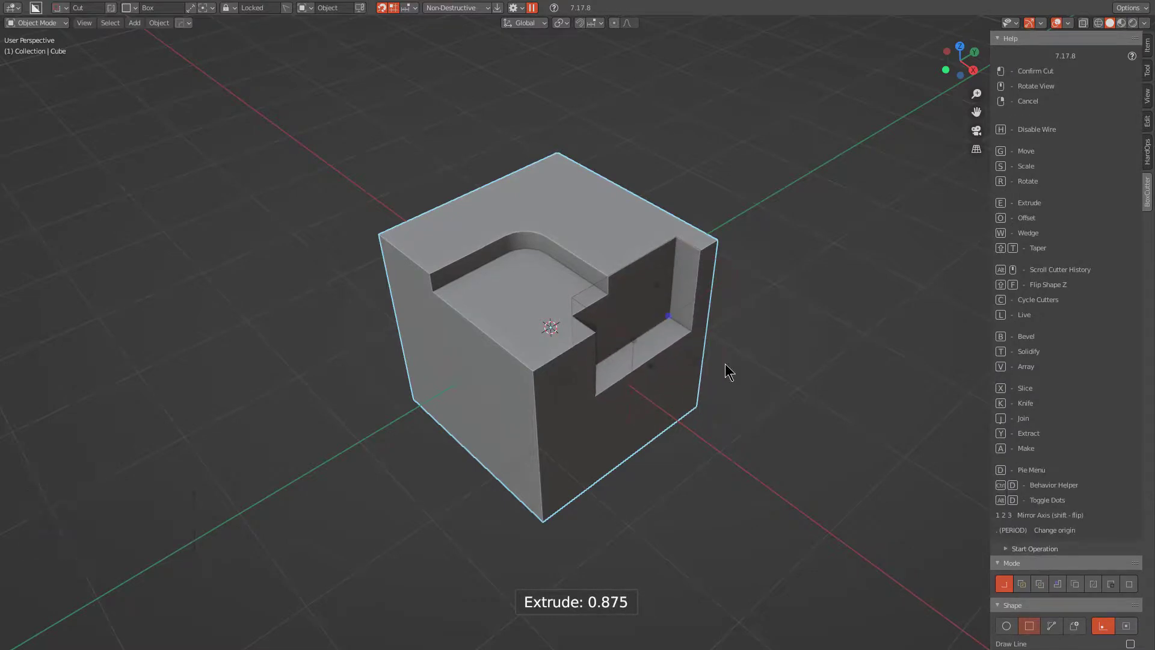
pyautogui.click(691, 298)
pyautogui.click(658, 312)
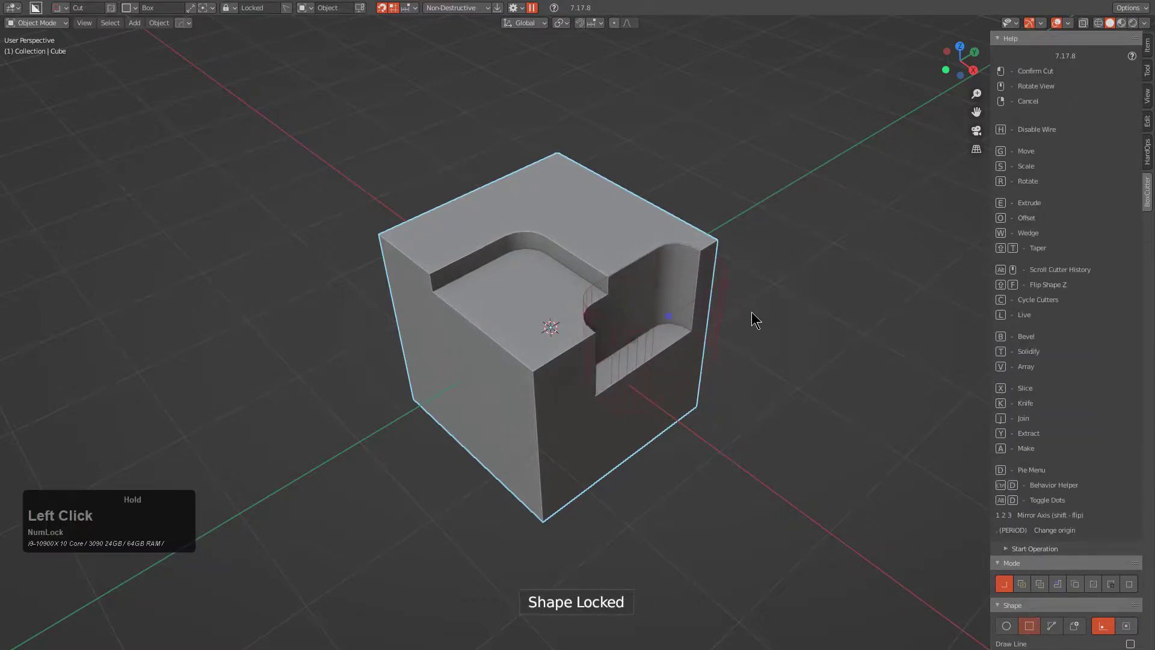
# Set the new cut's Bevel Width to 0.094 m and its Segments to 1.
pyautogui.hotkey('ctrl', 'd')
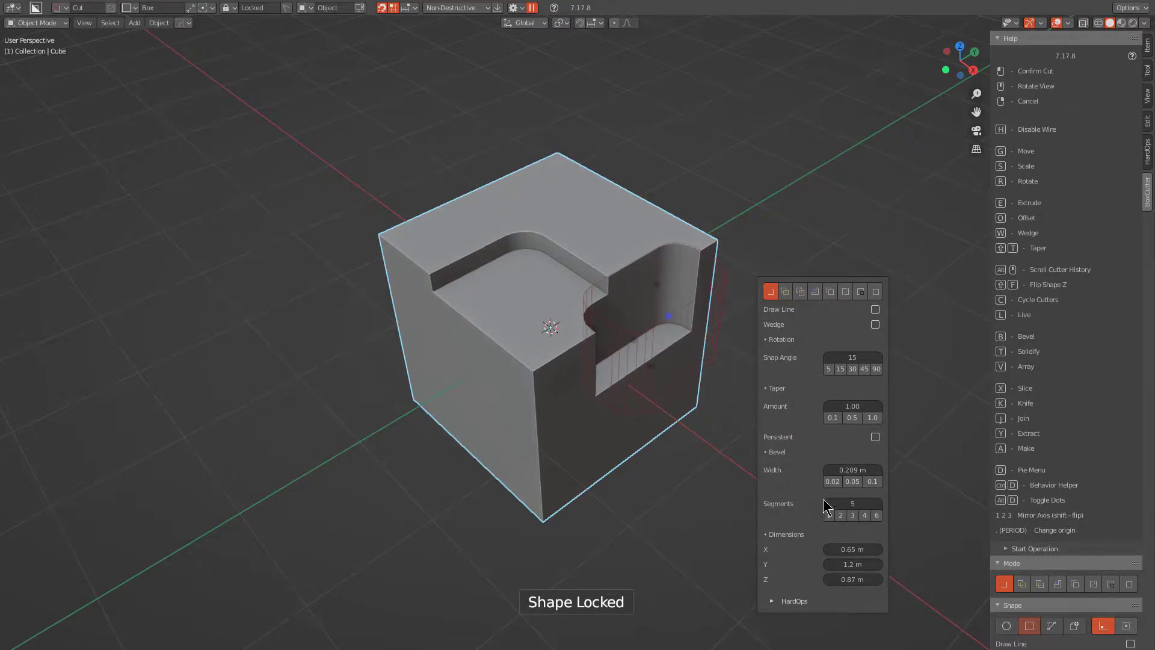
pyautogui.keyDown('shift'); pyautogui.moveTo(846, 470); pyautogui.dragTo(811, 470); pyautogui.keyUp('shift')
pyautogui.click(842, 515)
pyautogui.click(828, 515)
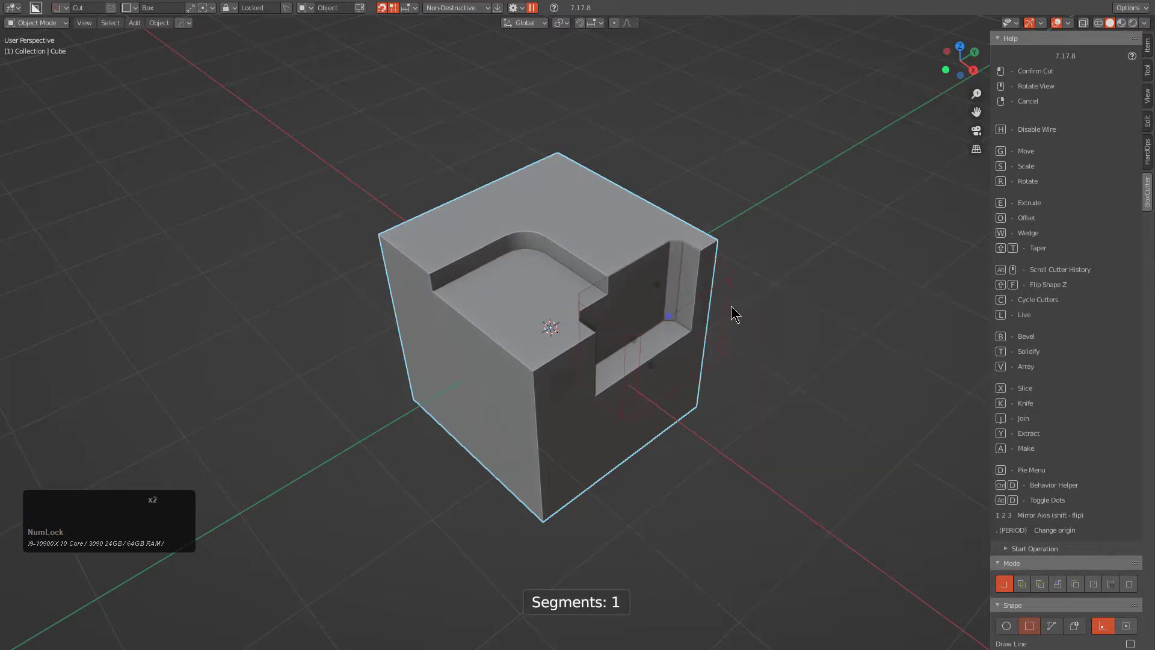
# Solidify the side cut into a thin groove about -0.031 m thick and confirm it.
pyautogui.press('t')
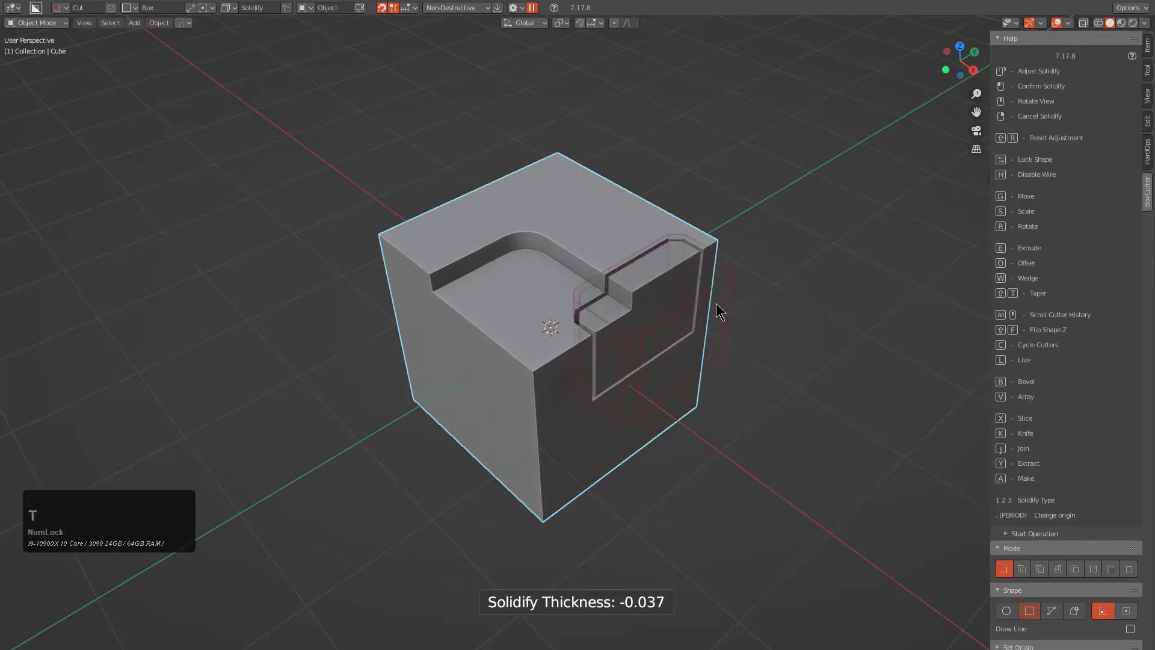
pyautogui.press('Tab')
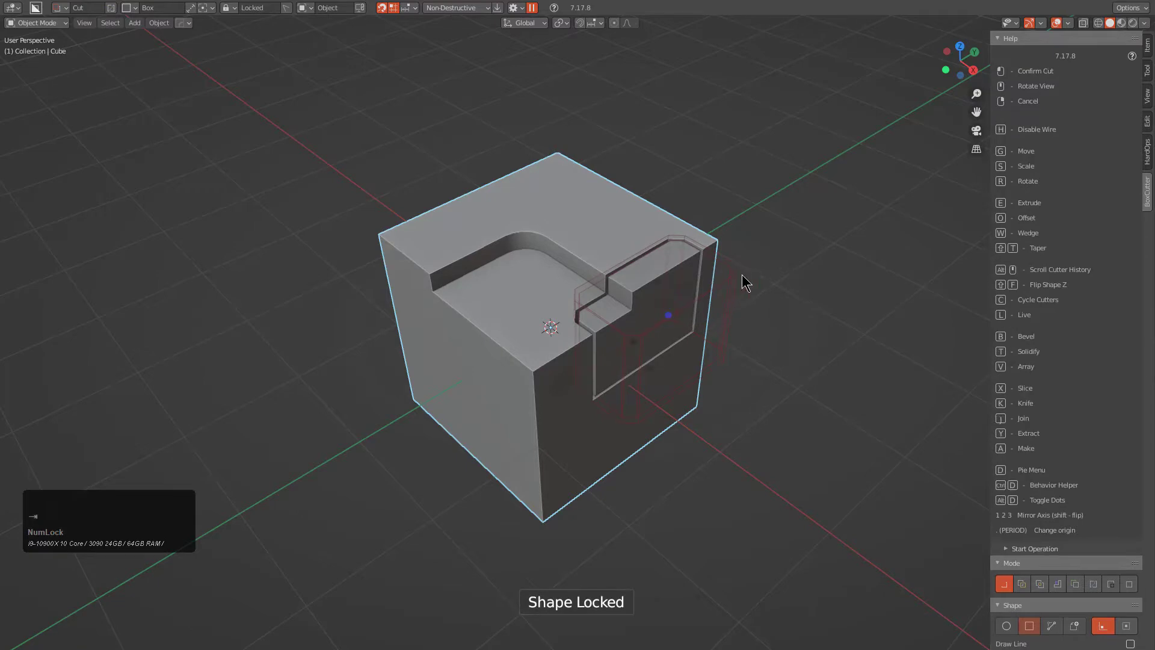
pyautogui.press('d')
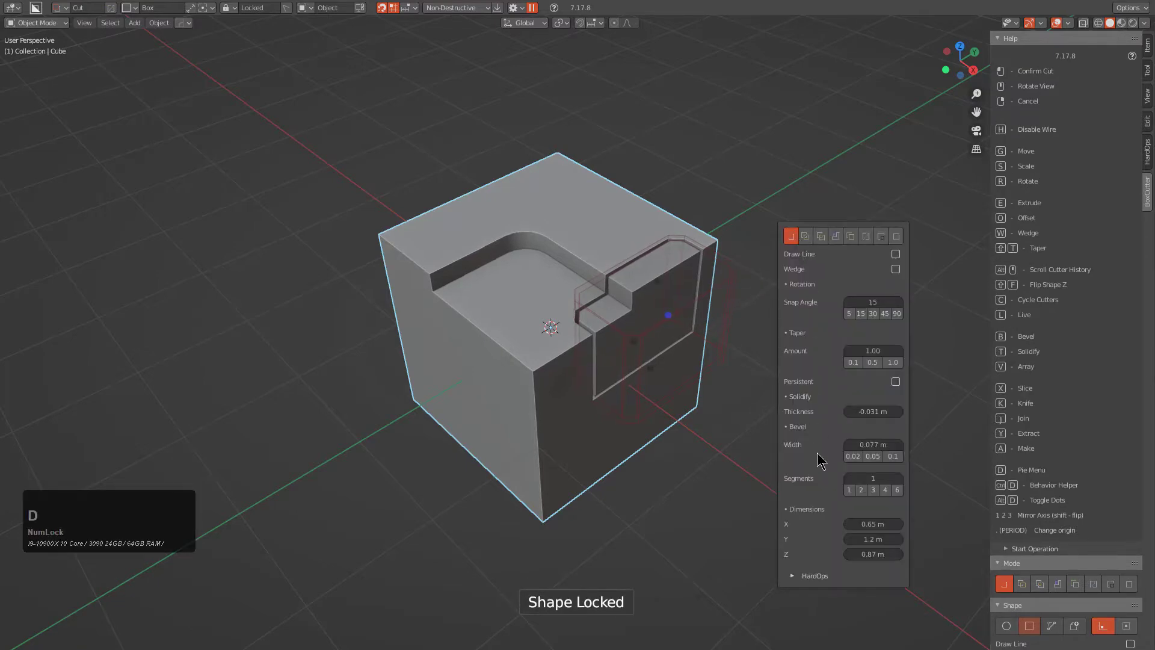
pyautogui.moveTo(851, 412)
pyautogui.mouseDown()
pyautogui.moveTo(867, 412)
pyautogui.moveTo(827, 411)
pyautogui.moveTo(867, 412)
pyautogui.mouseUp()
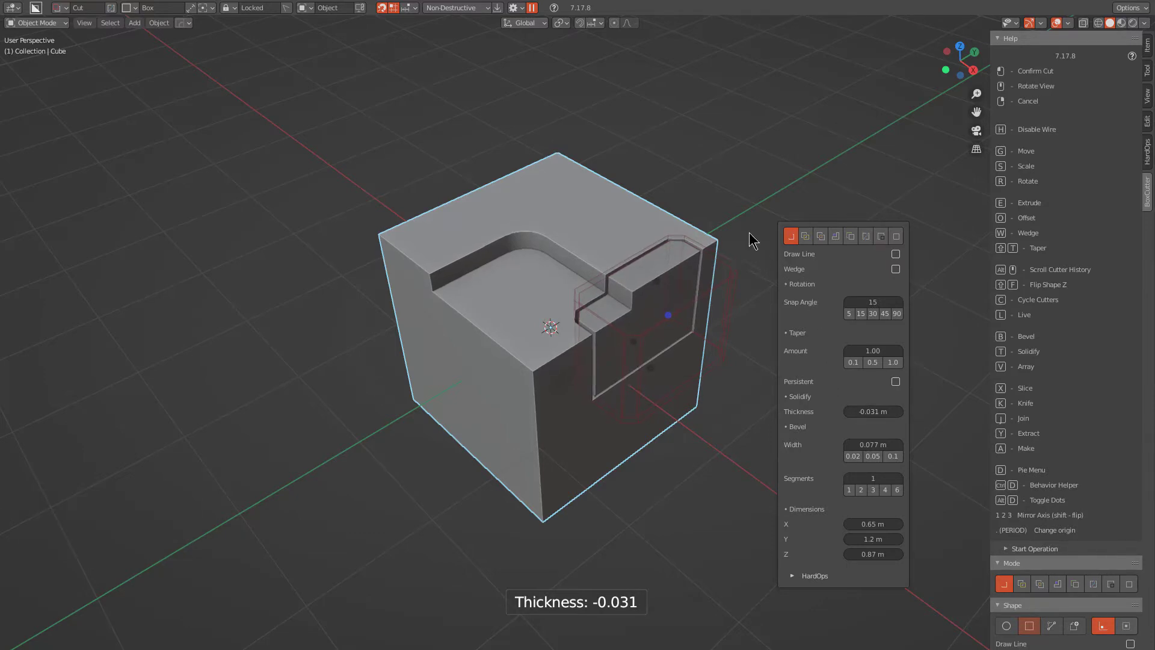
pyautogui.press('t')
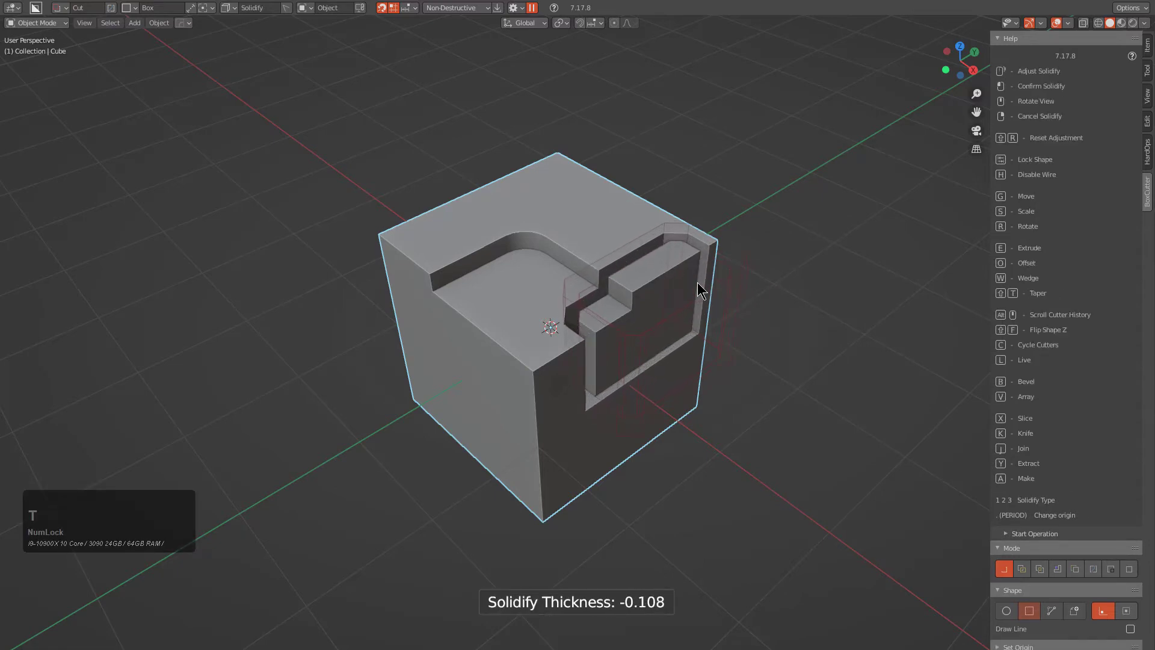
pyautogui.click(737, 285)
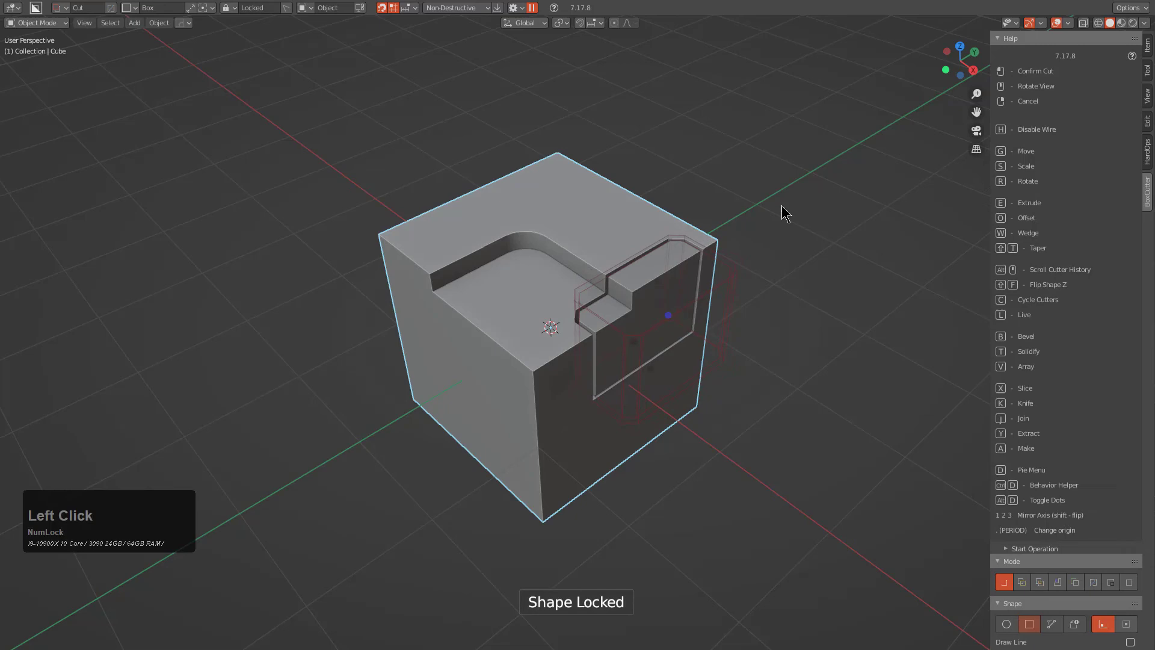